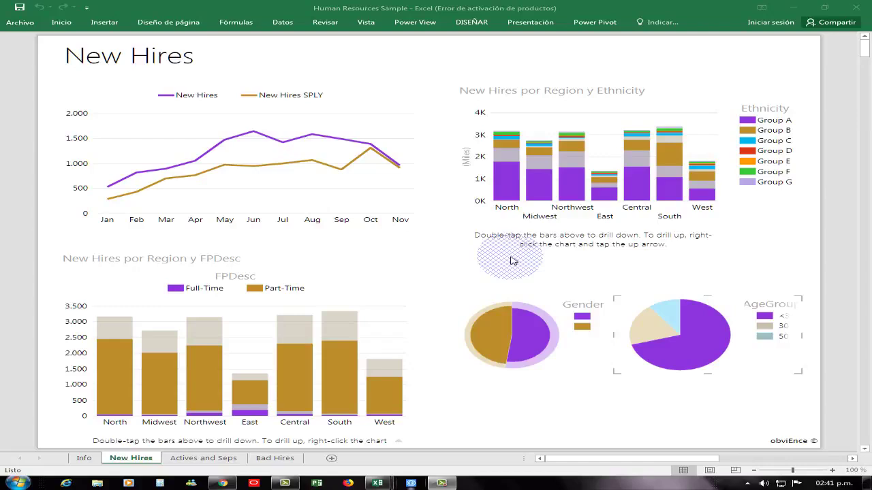
# Cross-highlight the New Hires charts by the middle age group, the second gender, and Ethnicity Group C
pyautogui.moveTo(452, 218)
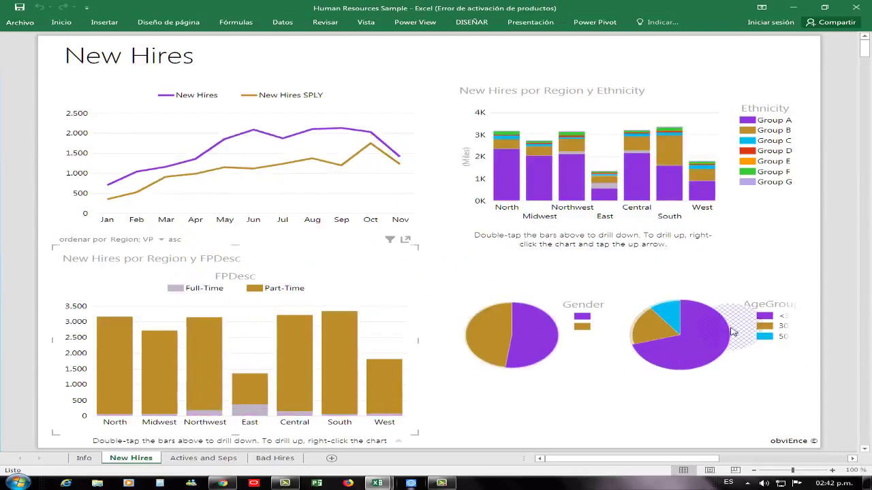
pyautogui.click(766, 327)
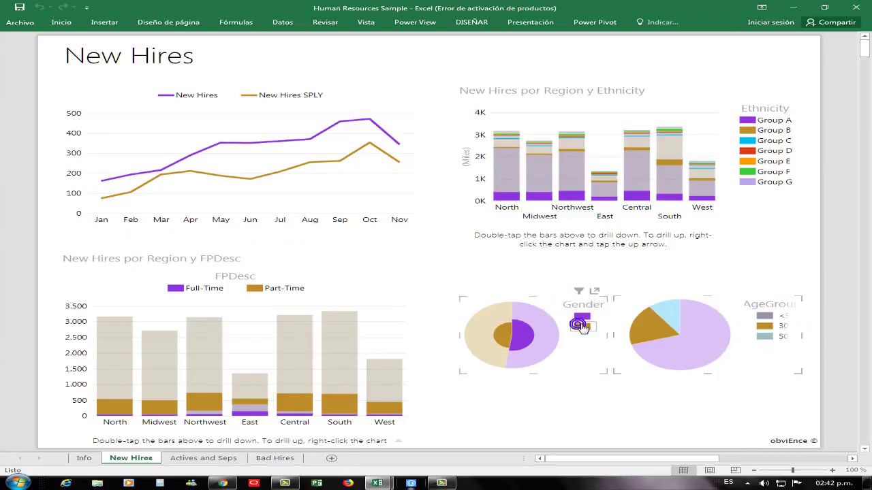
pyautogui.click(583, 327)
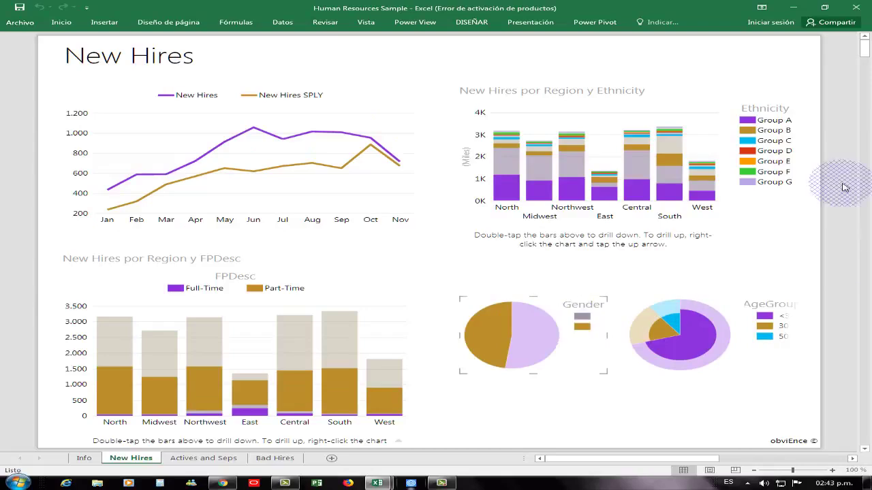
pyautogui.click(755, 145)
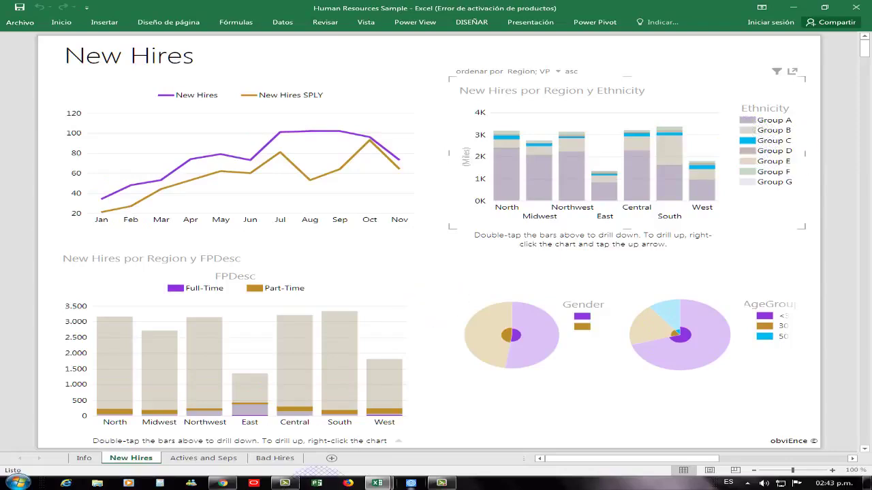
# Review the Actives and Seps sheet, clearing the highlight on the first gender, and view the Bad Hires sheet
pyautogui.click(202, 460)
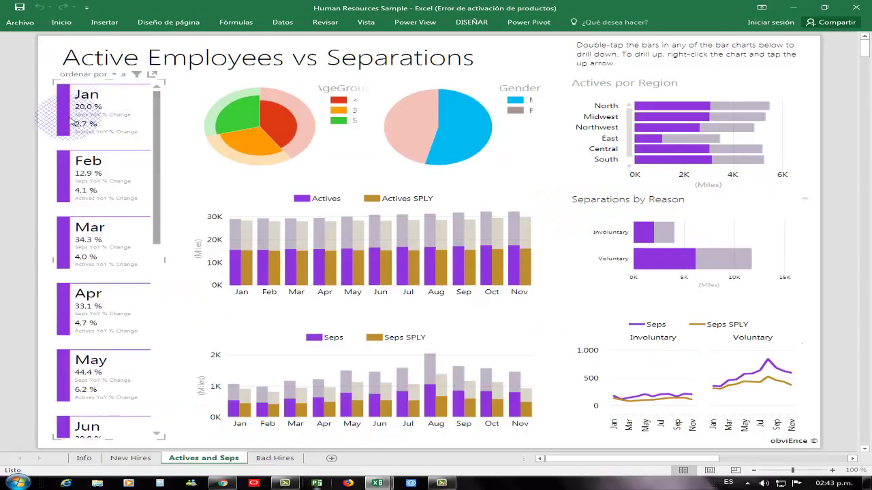
pyautogui.moveTo(156, 132); pyautogui.dragTo(162, 94)
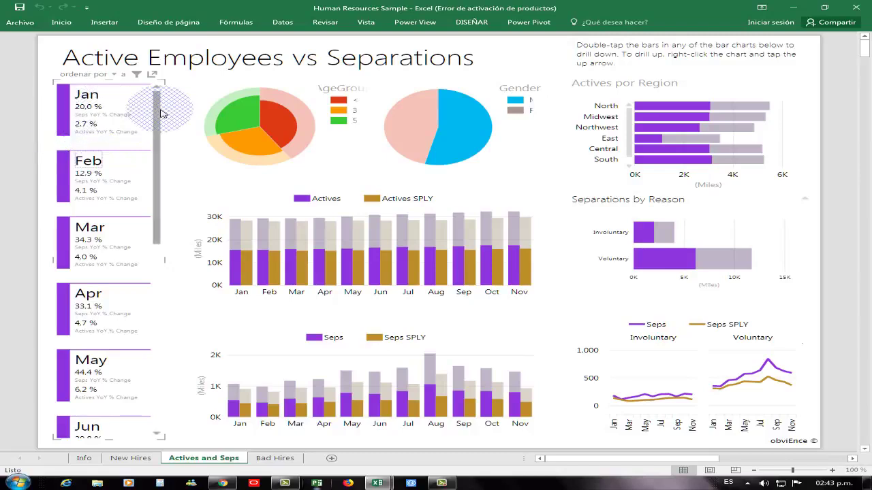
pyautogui.click(523, 104)
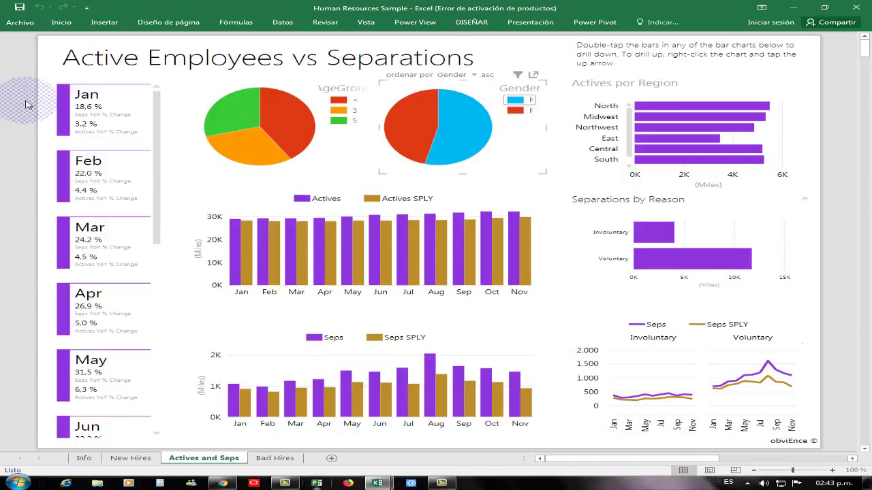
pyautogui.click(275, 458)
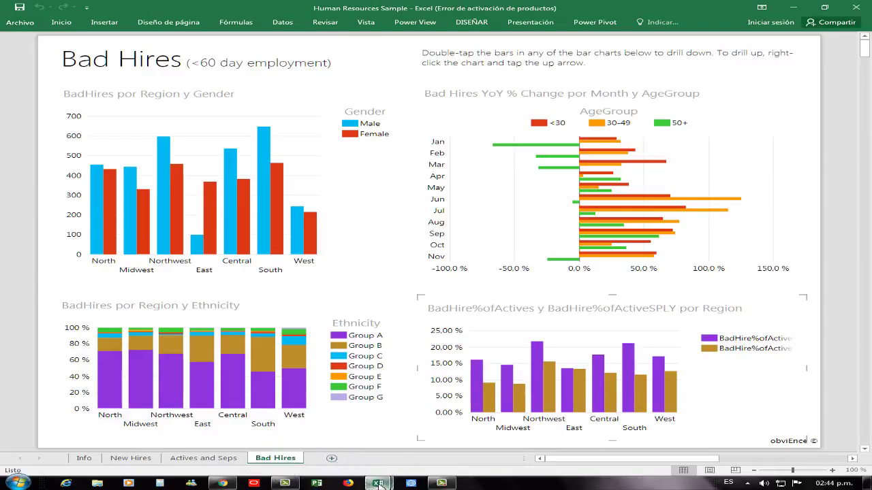
# Switch to the facturacion para powerbi workbook and display the design properties of its orders table to check the table name
pyautogui.moveTo(379, 485)
pyautogui.click(449, 419)
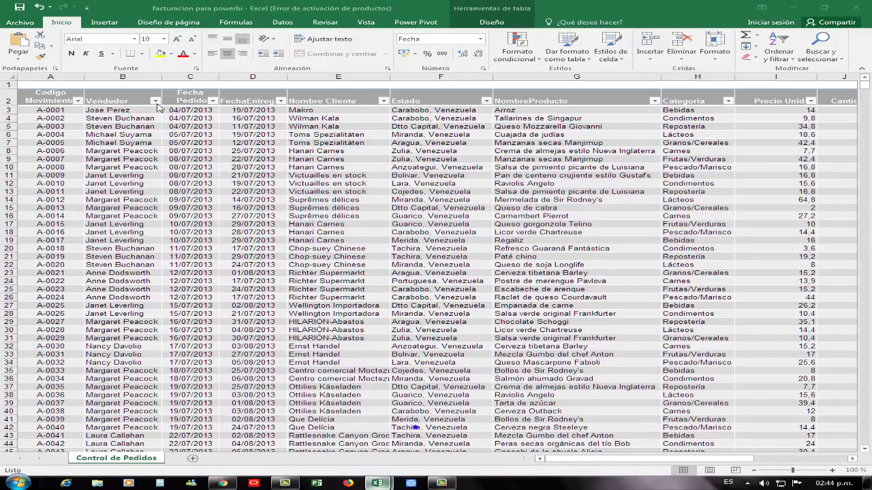
pyautogui.click(190, 150)
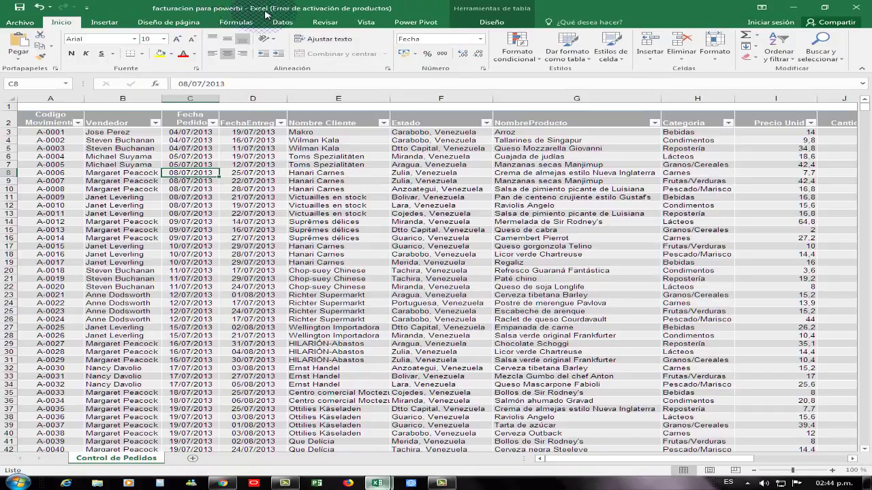
pyautogui.click(412, 216)
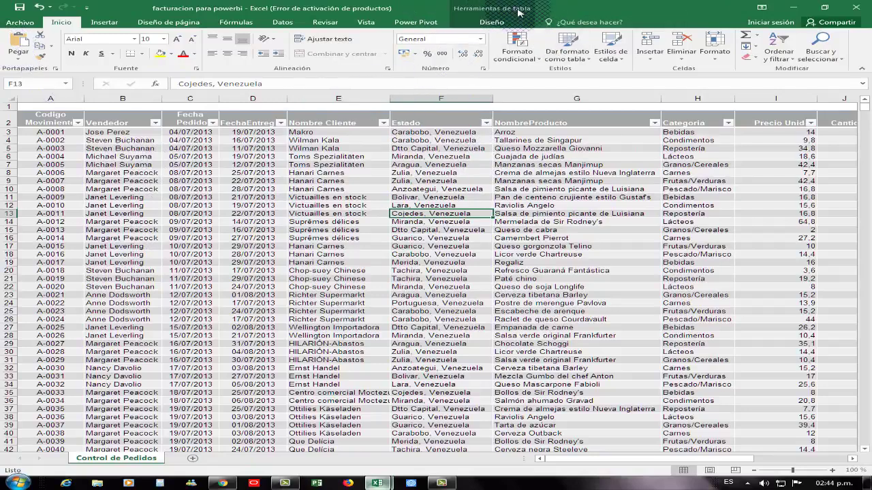
pyautogui.click(497, 22)
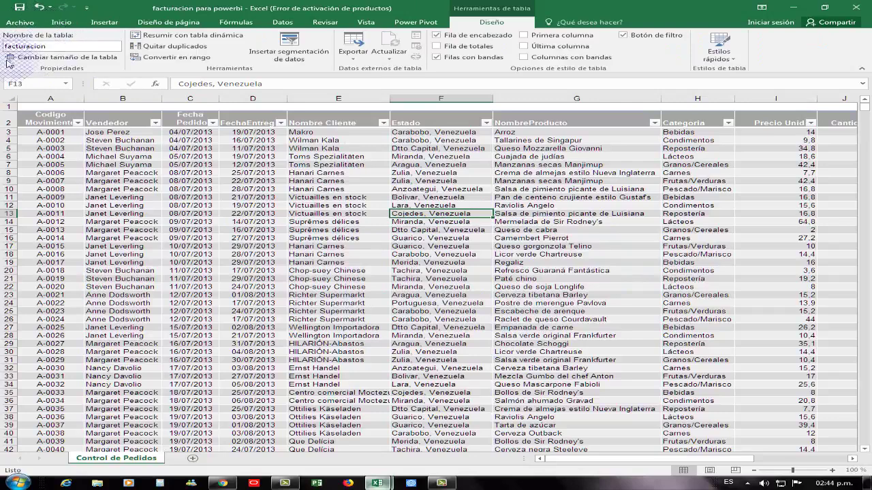
# Switch to Power BI Desktop and open the complete list of data sources for getting data
pyautogui.click(451, 279)
pyautogui.click(450, 279)
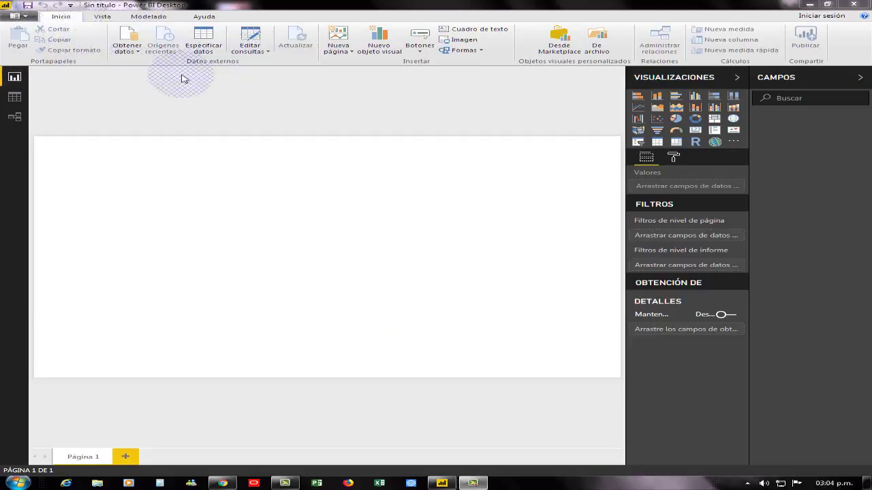
pyautogui.click(136, 49)
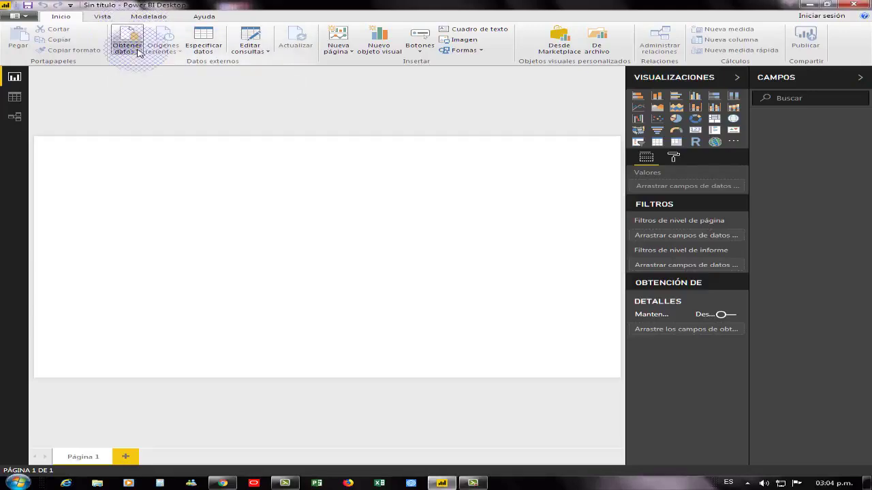
pyautogui.click(136, 51)
pyautogui.click(134, 54)
pyautogui.click(135, 53)
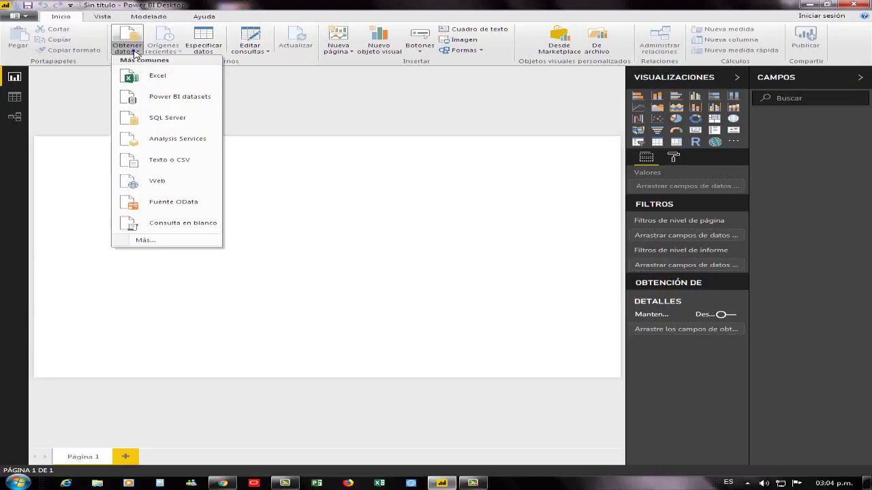
pyautogui.click(193, 76)
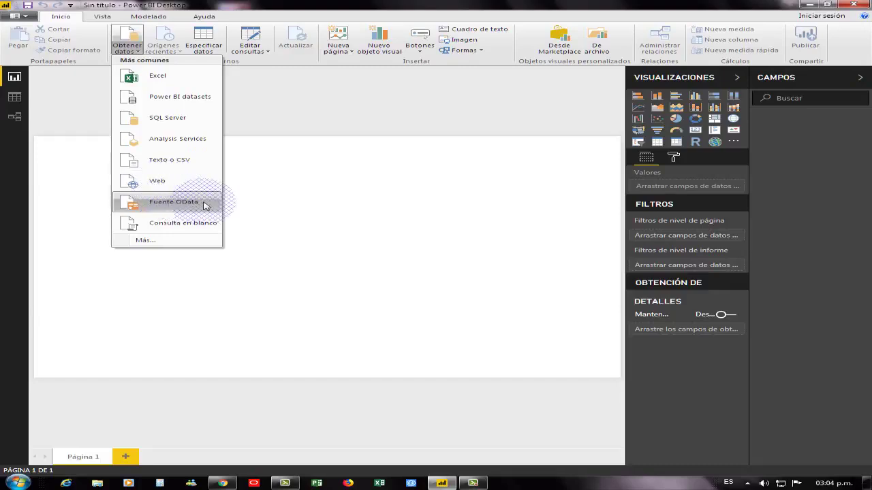
pyautogui.click(141, 242)
pyautogui.click(139, 247)
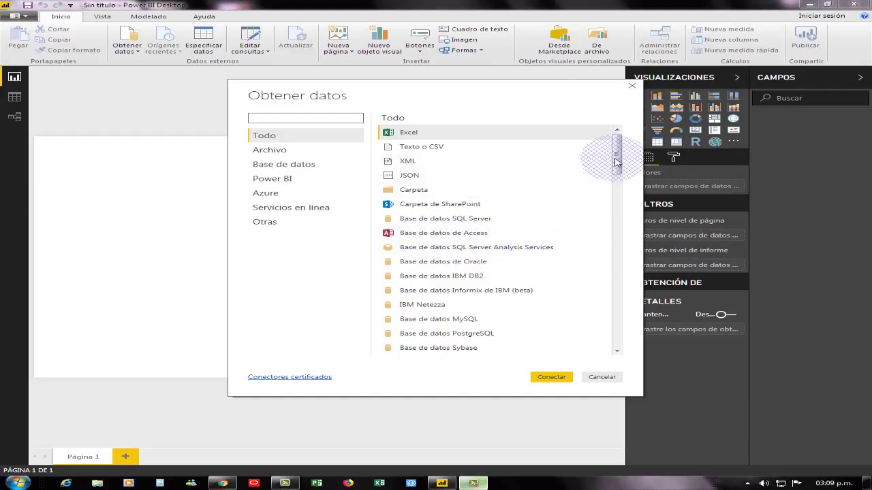
# Look through the available connectors and connect to an Excel workbook as the data source
pyautogui.moveTo(614, 158); pyautogui.dragTo(616, 190)
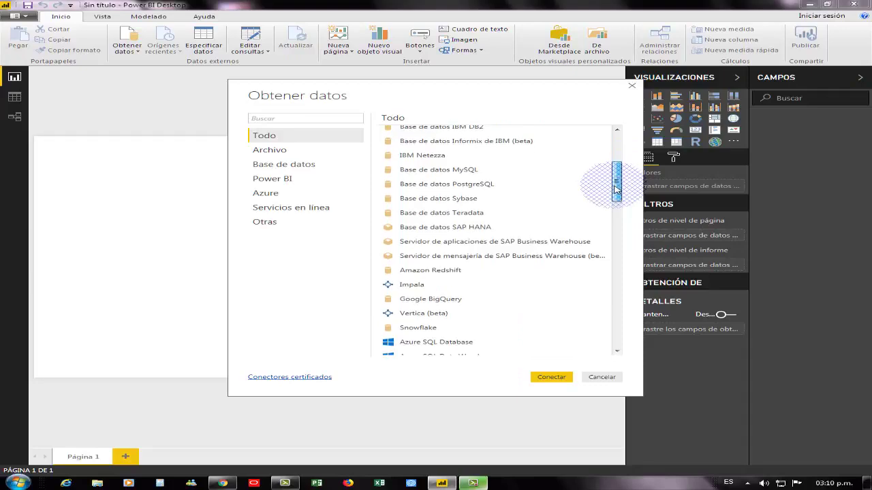
pyautogui.moveTo(615, 190); pyautogui.dragTo(616, 216)
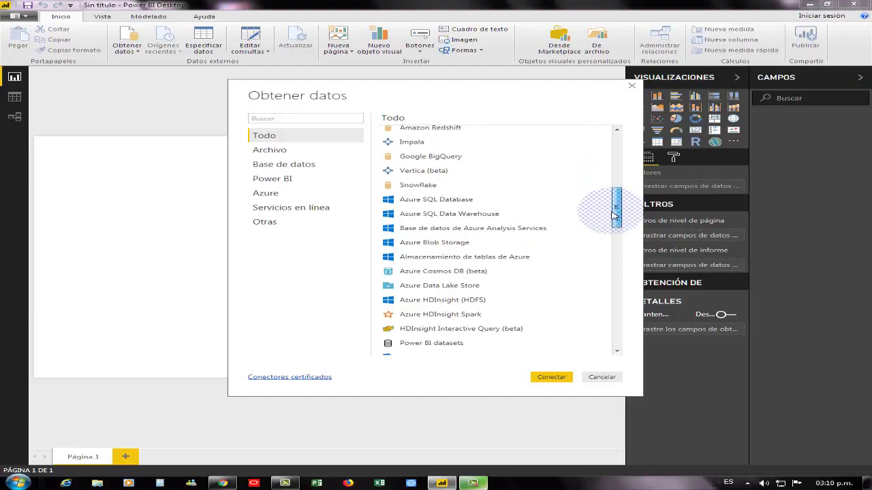
pyautogui.moveTo(613, 214); pyautogui.dragTo(616, 253)
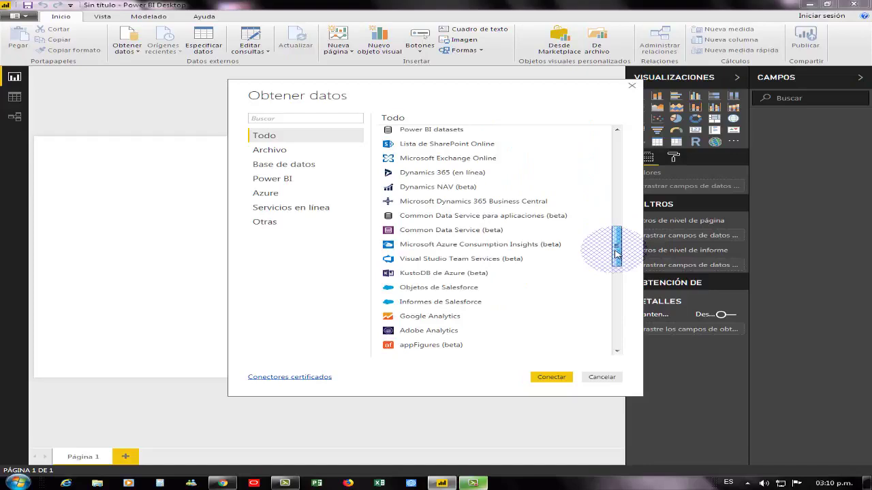
pyautogui.moveTo(616, 254); pyautogui.dragTo(616, 146)
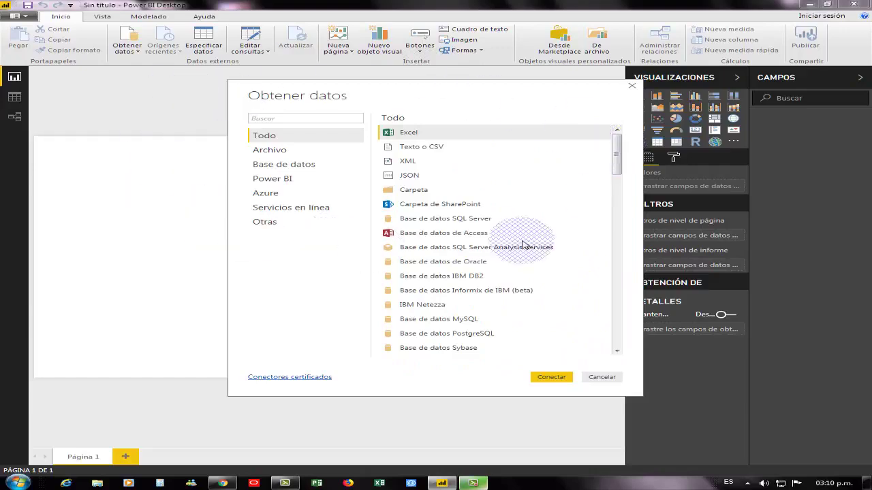
pyautogui.click(402, 132)
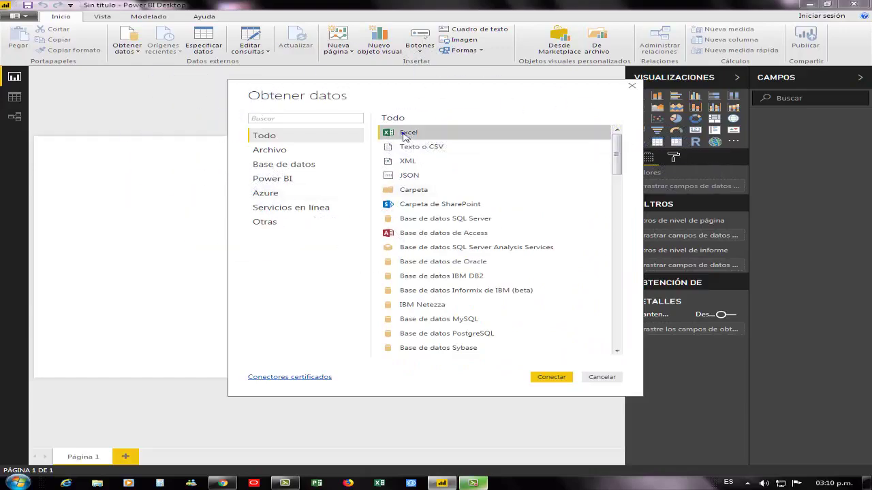
pyautogui.click(550, 377)
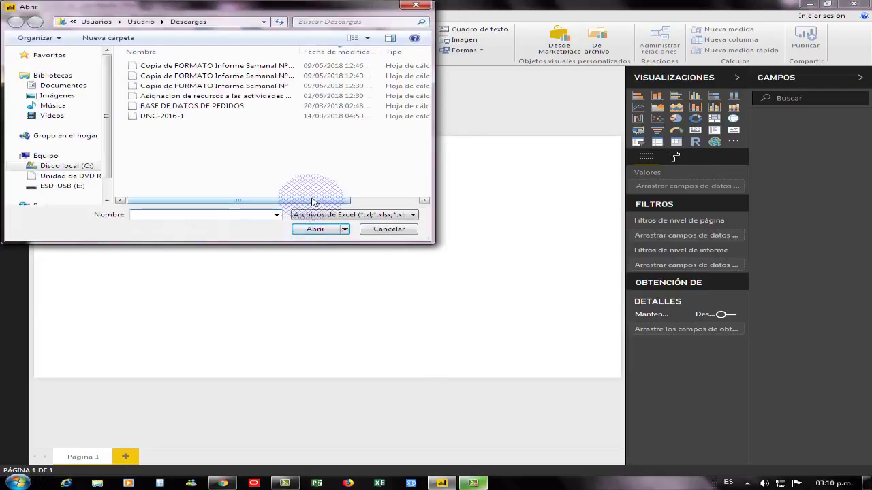
# Open the workbook facturacion para powerbi from the Escritorio folder as the source file
pyautogui.moveTo(208, 13); pyautogui.dragTo(307, 48)
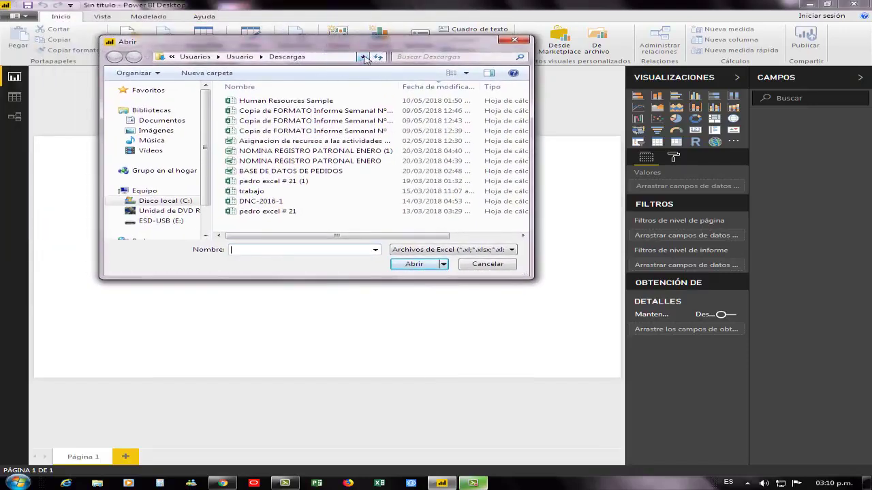
pyautogui.click(350, 57)
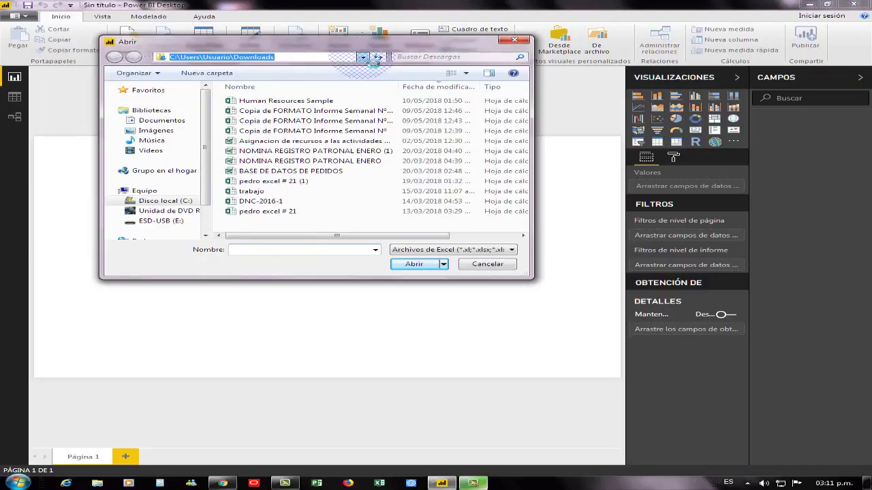
pyautogui.click(365, 58)
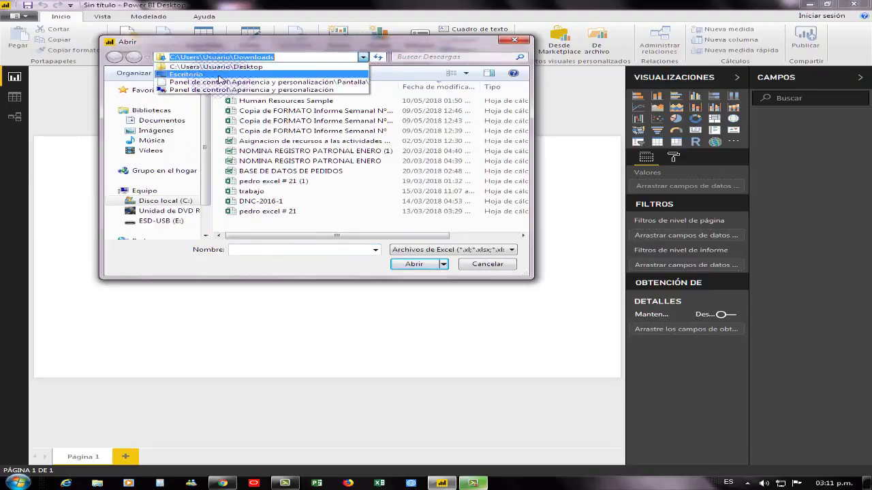
pyautogui.click(219, 75)
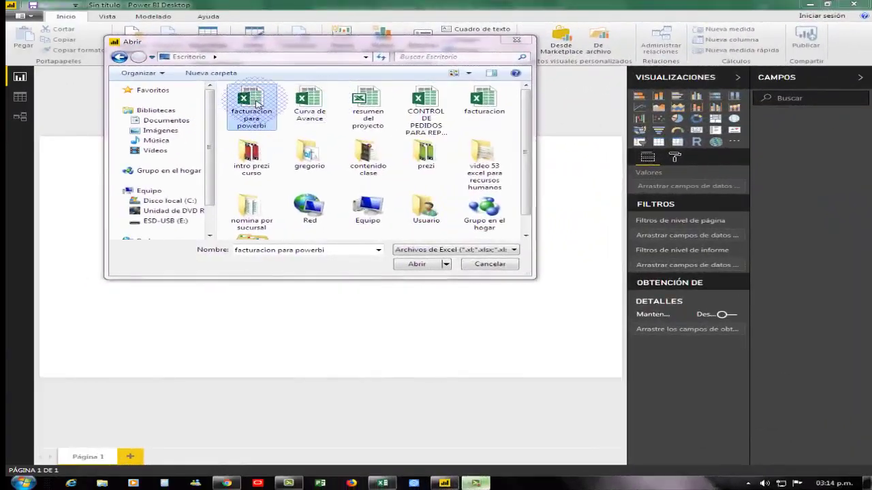
pyautogui.click(416, 264)
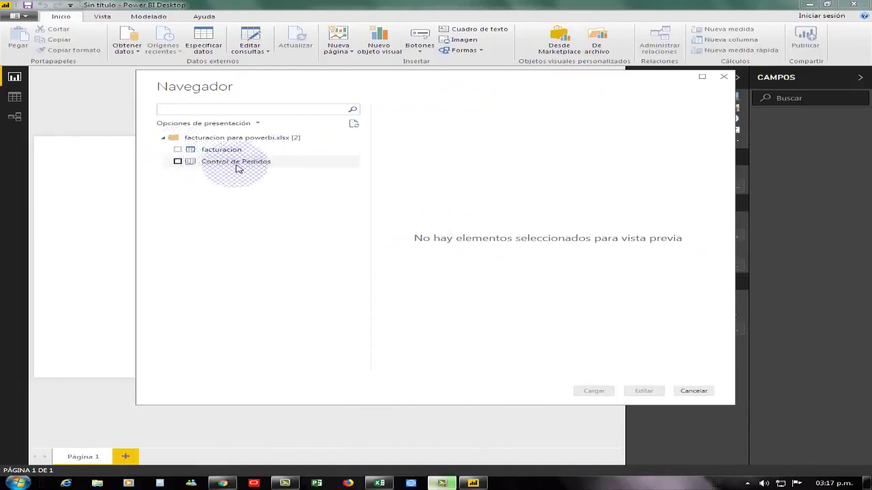
# Select the Control de Pedidos sheet, check its preview and load it into the report
pyautogui.click(178, 162)
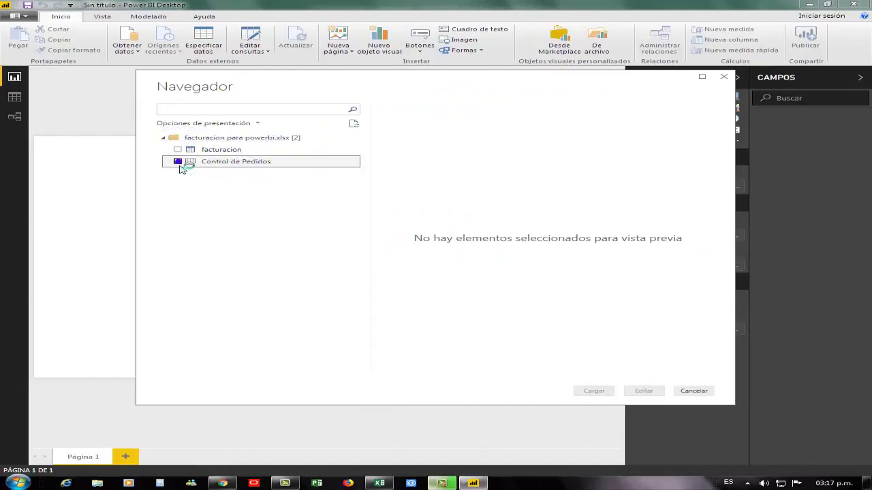
pyautogui.click(177, 162)
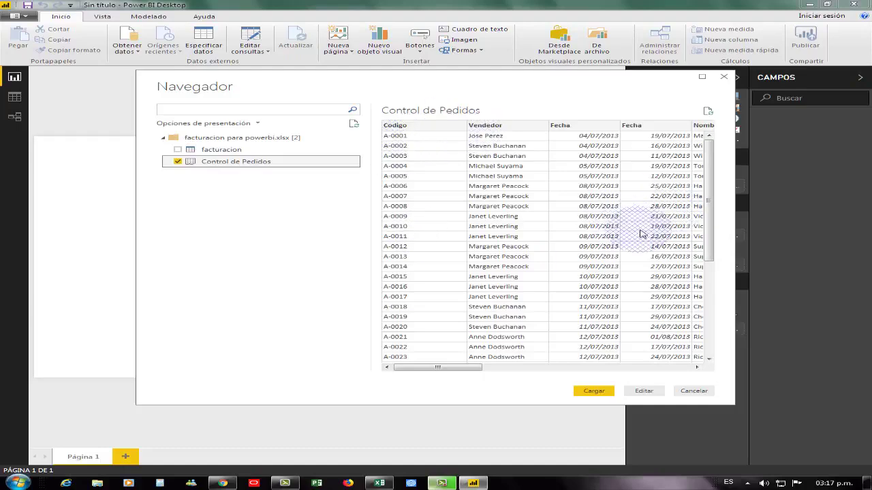
pyautogui.moveTo(477, 369); pyautogui.dragTo(459, 368)
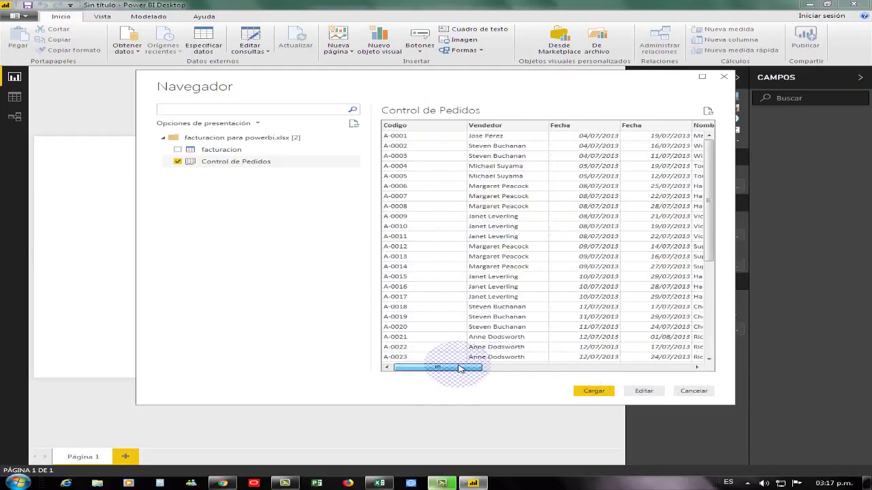
pyautogui.click(594, 393)
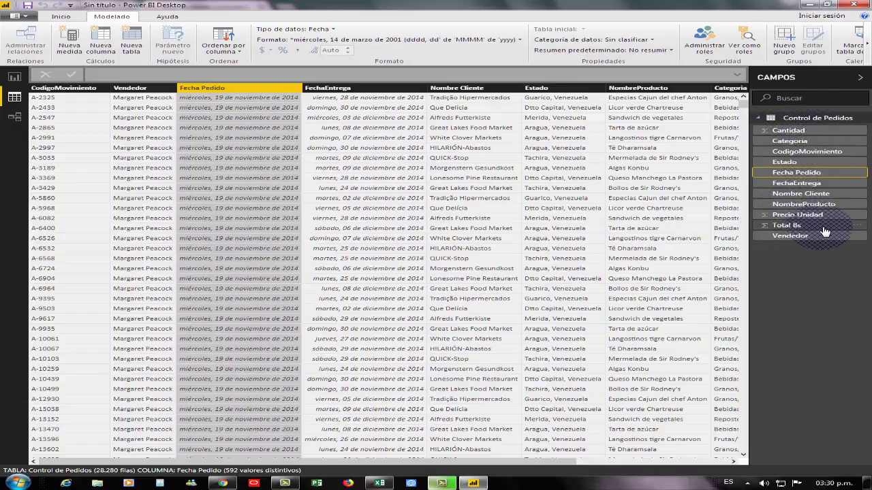
# Examine all columns of the loaded Control de Pedidos table, from CodigoMovimiento through Total Bs
pyautogui.click(734, 461)
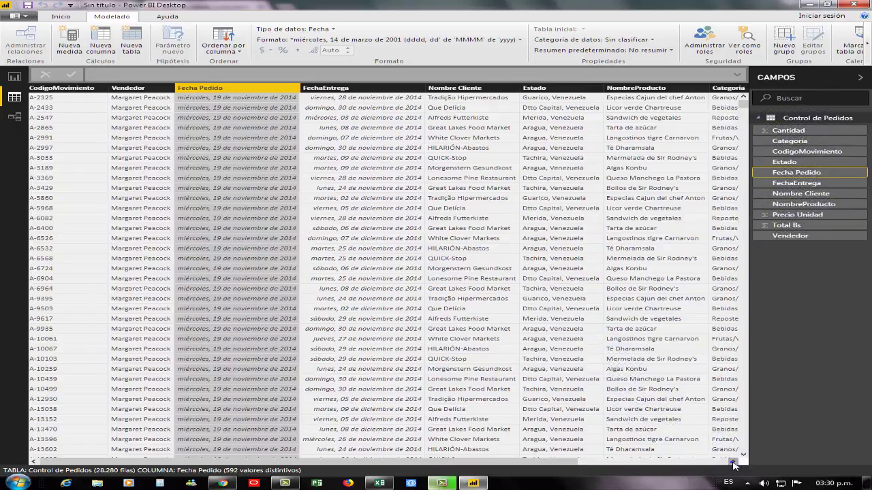
pyautogui.click(733, 461)
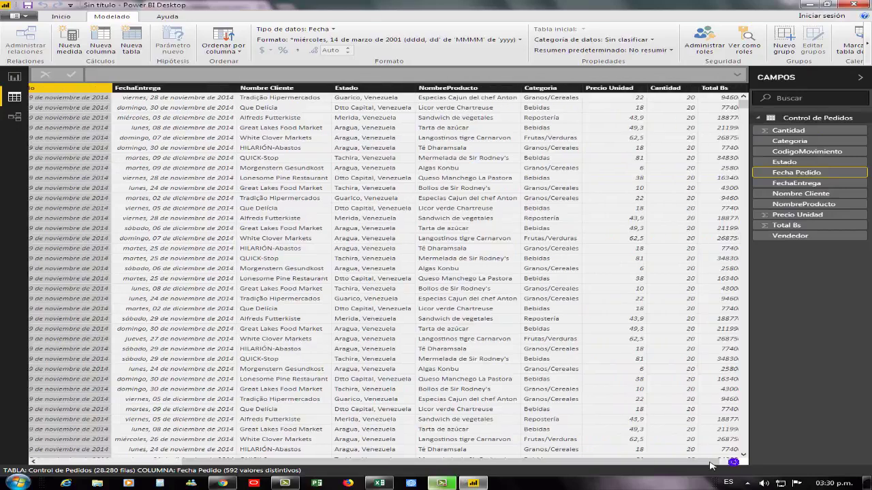
pyautogui.moveTo(543, 465); pyautogui.dragTo(222, 466)
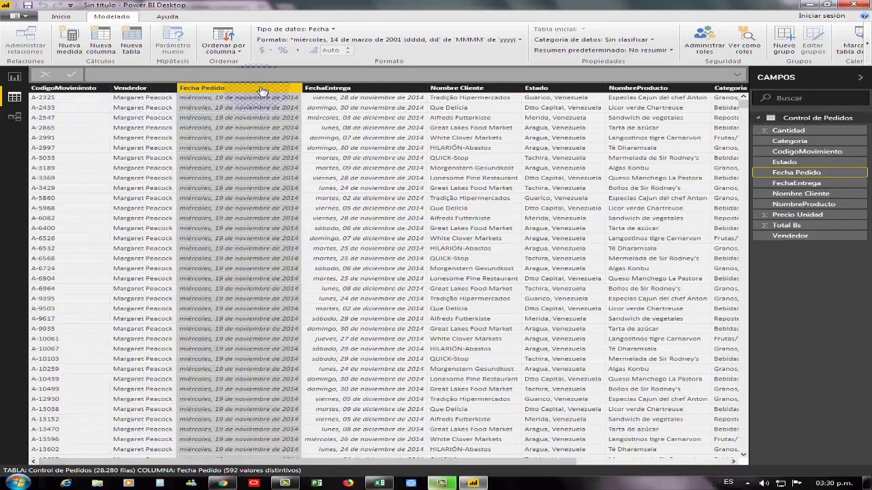
# Set the display format of the Fecha Pedido column to the short date *14/03/2001 (dd/MM/yyyy)
pyautogui.moveTo(204, 88)
pyautogui.mouseDown()
pyautogui.moveTo(368, 91)
pyautogui.moveTo(265, 91)
pyautogui.mouseUp()
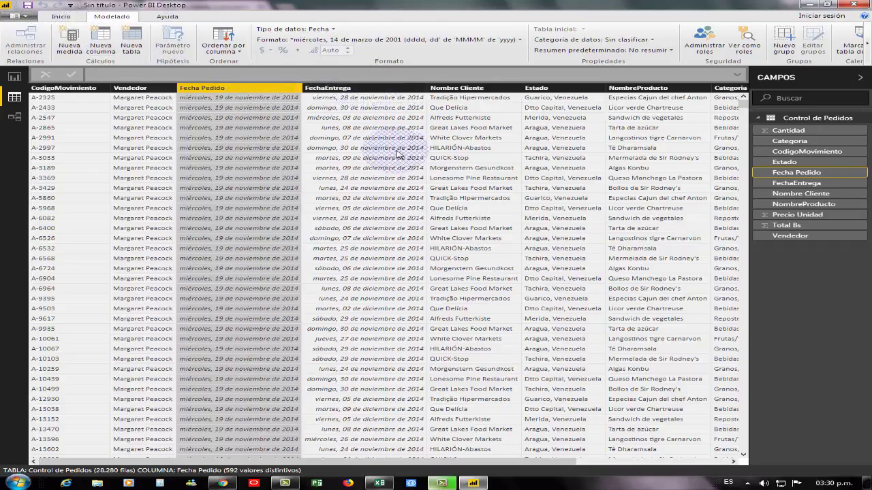
pyautogui.moveTo(224, 89)
pyautogui.mouseDown()
pyautogui.moveTo(202, 97)
pyautogui.moveTo(286, 94)
pyautogui.moveTo(252, 94)
pyautogui.moveTo(75, 21)
pyautogui.moveTo(136, 20)
pyautogui.moveTo(102, 19)
pyautogui.moveTo(218, 41)
pyautogui.moveTo(293, 27)
pyautogui.moveTo(335, 31)
pyautogui.mouseUp()
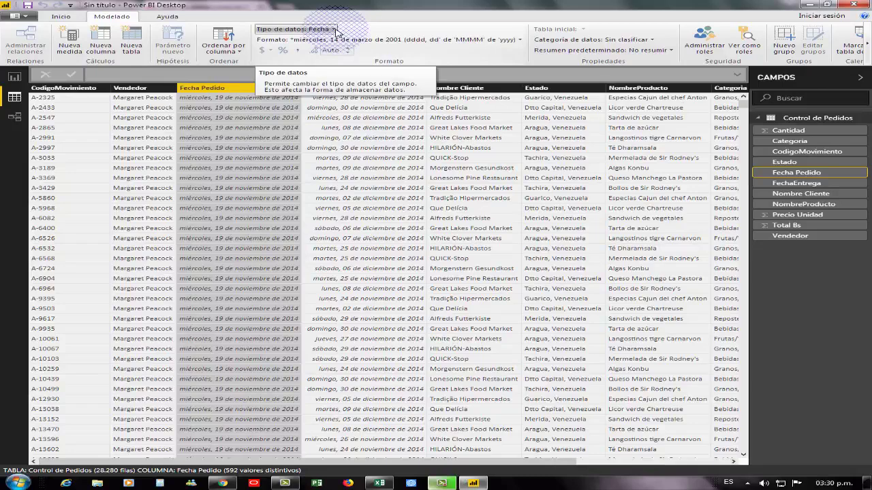
pyautogui.click(519, 40)
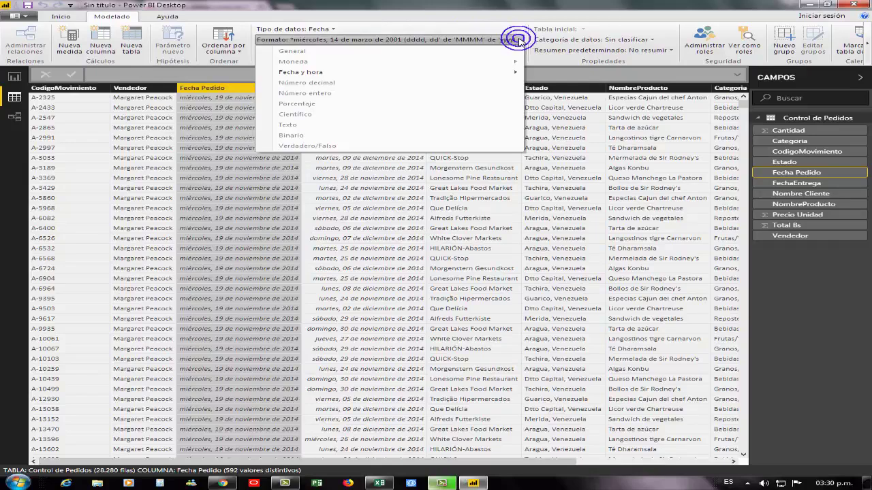
pyautogui.moveTo(400, 76)
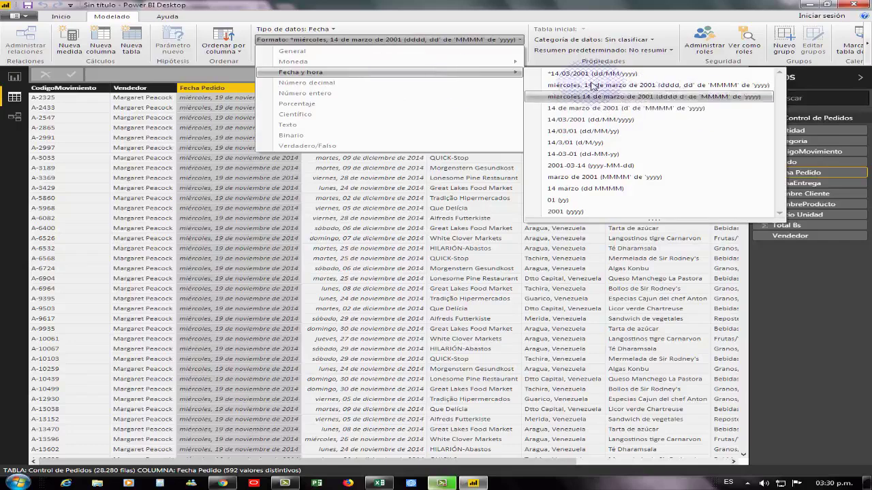
pyautogui.press('Escape')
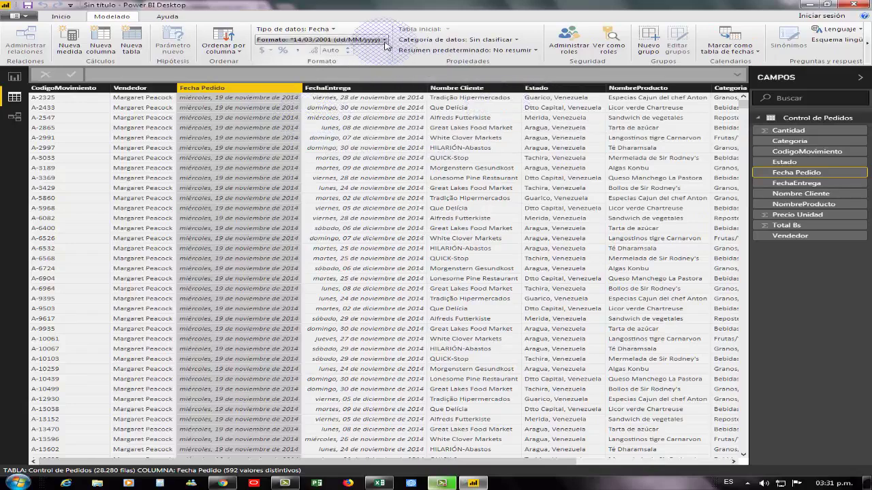
pyautogui.click(361, 39)
pyautogui.moveTo(334, 72)
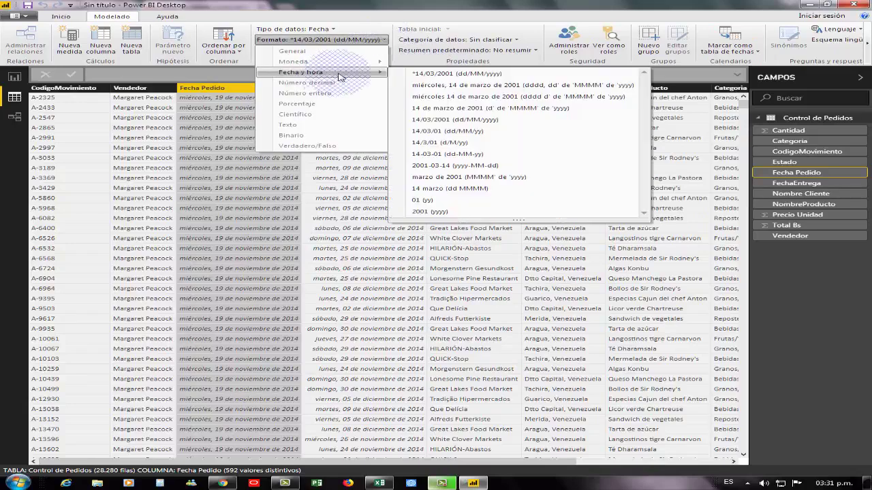
pyautogui.click(454, 119)
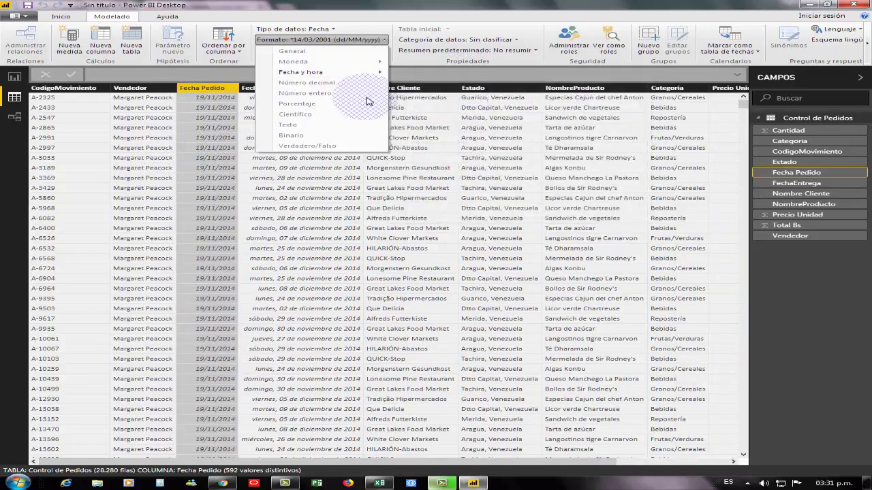
pyautogui.click(146, 160)
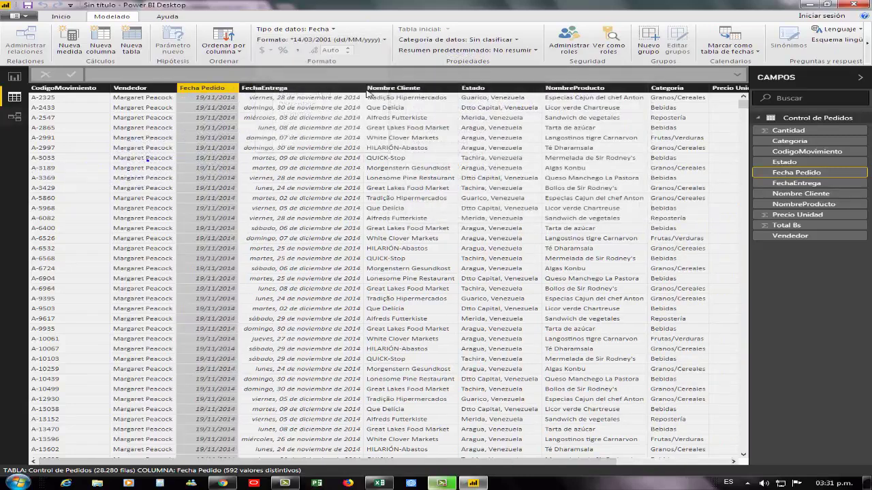
# Format the FechaEntrega column with the same short date, *14/03/2001 (dd/MM/yyyy)
pyautogui.click(276, 89)
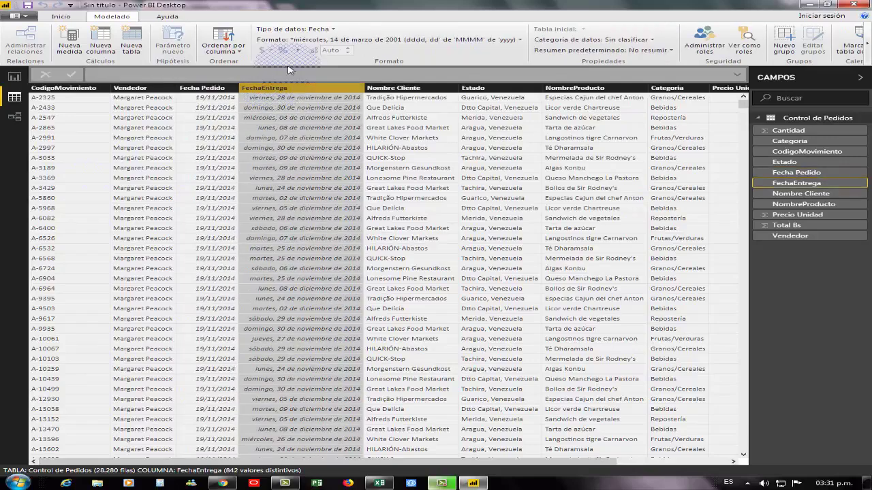
pyautogui.click(520, 43)
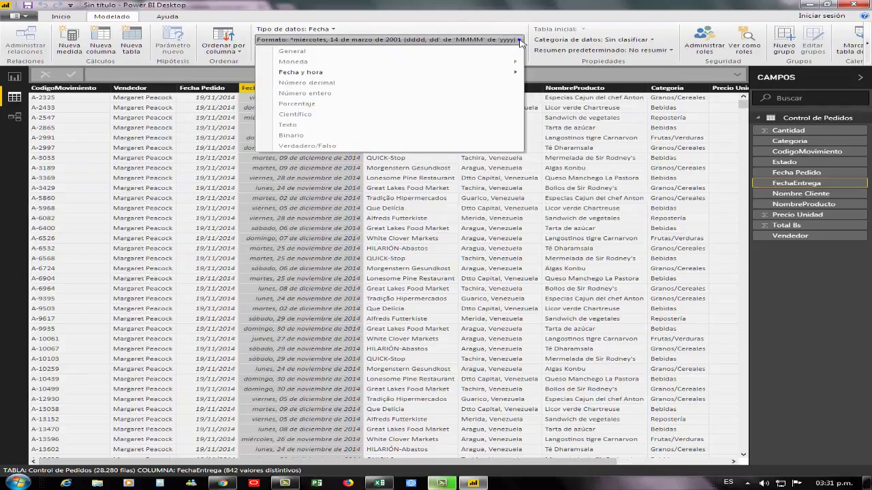
pyautogui.moveTo(399, 74)
pyautogui.click(563, 75)
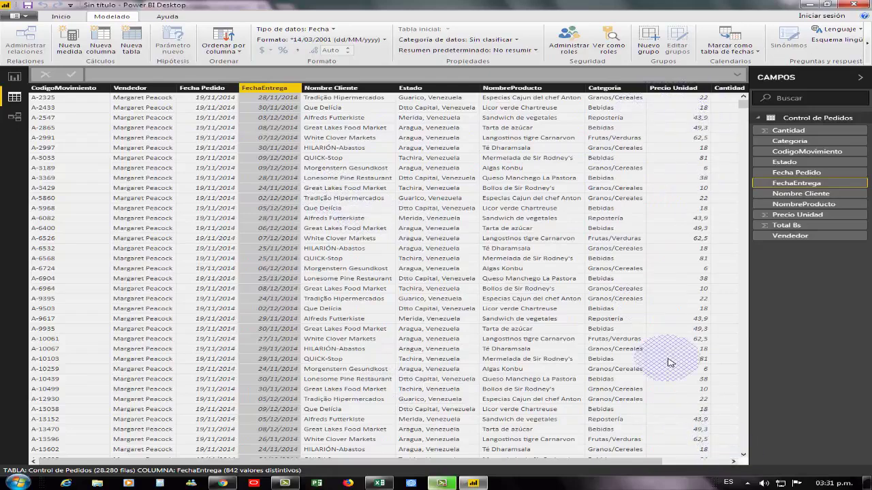
# Apply the currency format $ Inglés (Estados Unidos) to the Precio Unidad column
pyautogui.click(344, 89)
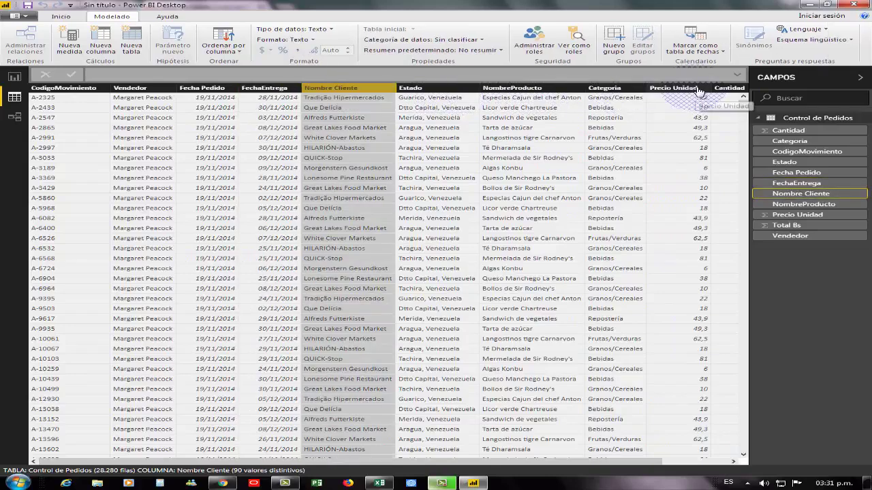
pyautogui.click(698, 91)
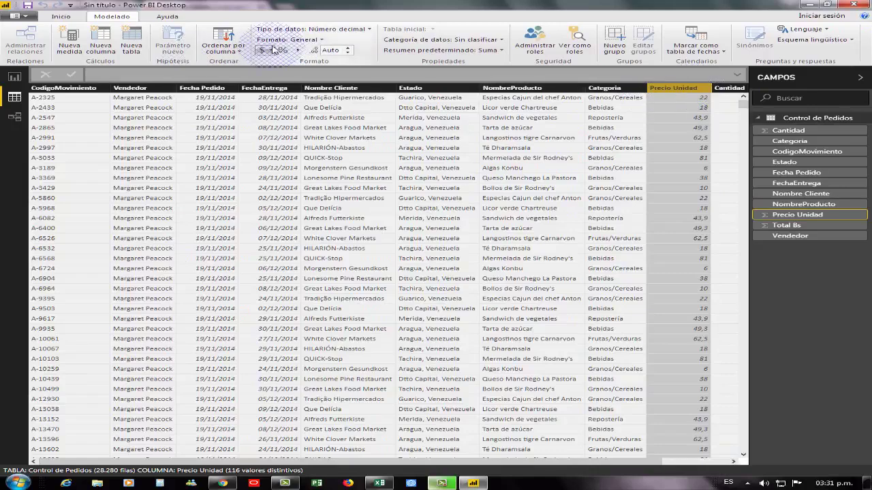
pyautogui.click(270, 49)
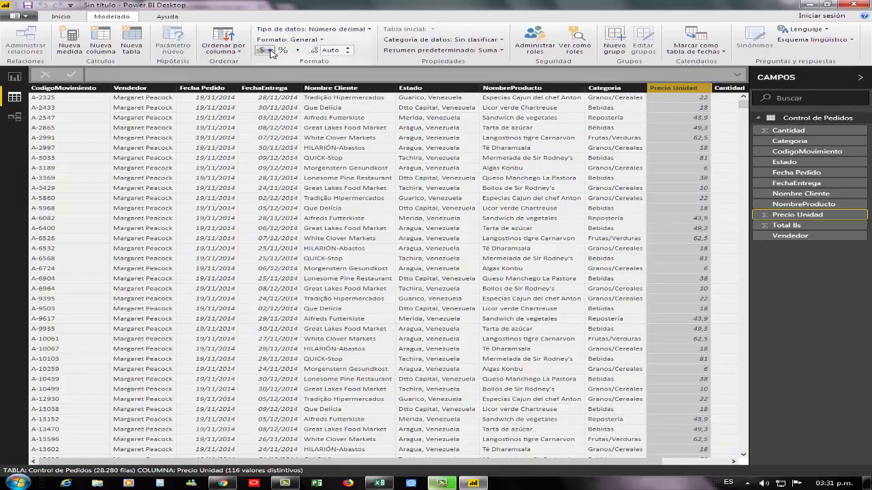
pyautogui.click(273, 53)
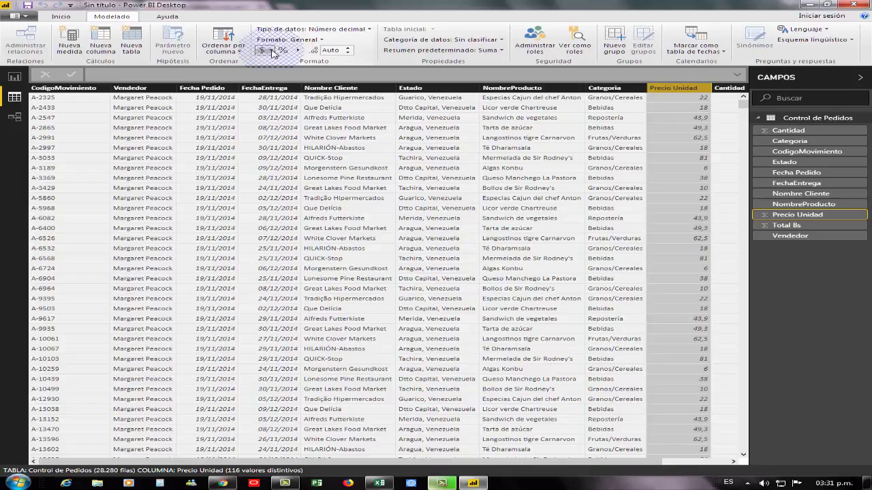
pyautogui.click(272, 52)
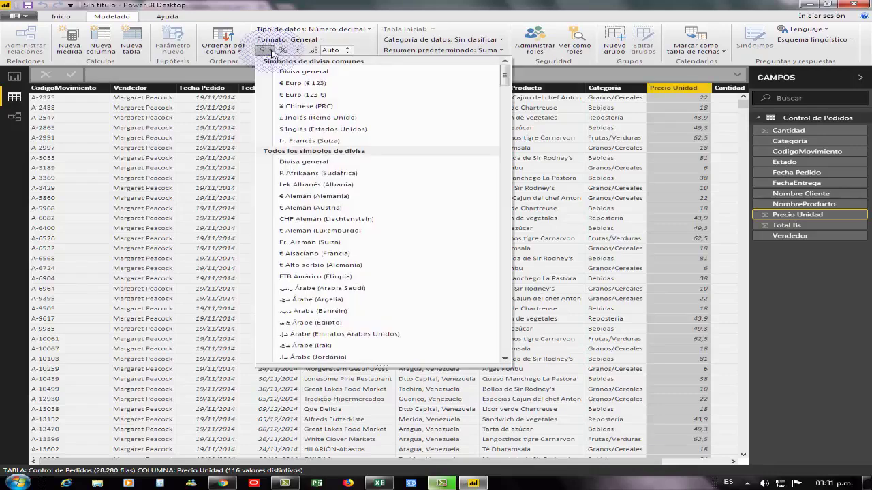
pyautogui.click(333, 129)
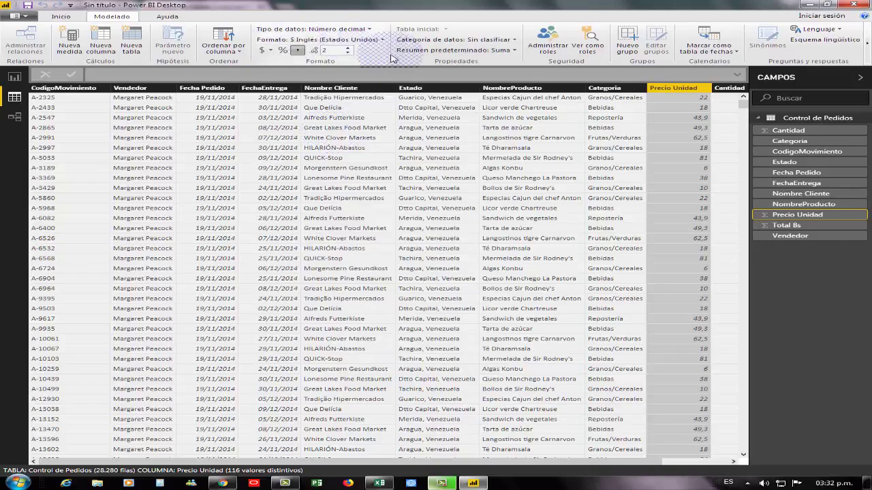
# Format the Total Bs column as currency with $ Inglés (Estados Unidos)
pyautogui.click(732, 463)
pyautogui.click(732, 463)
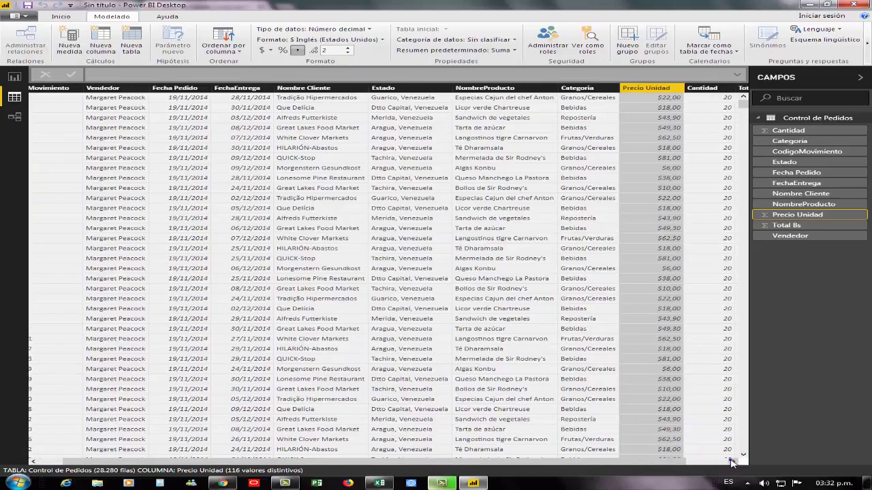
pyautogui.click(733, 464)
pyautogui.click(732, 463)
pyautogui.click(732, 463)
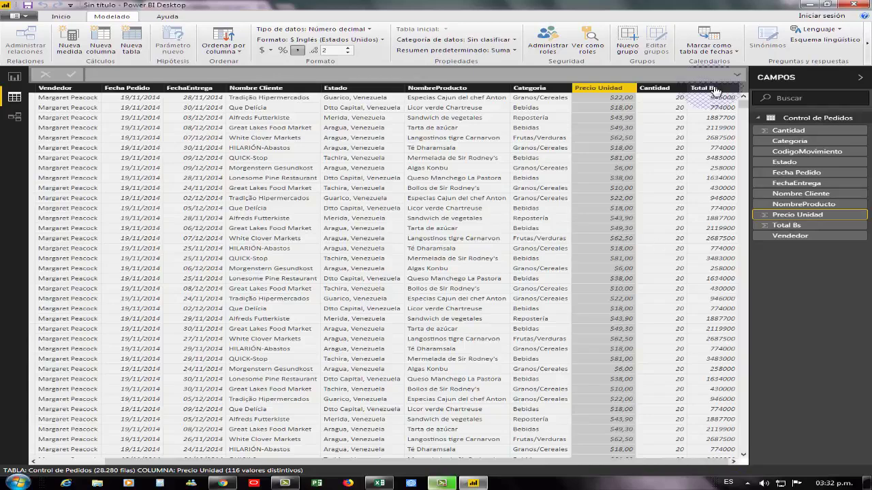
pyautogui.click(709, 88)
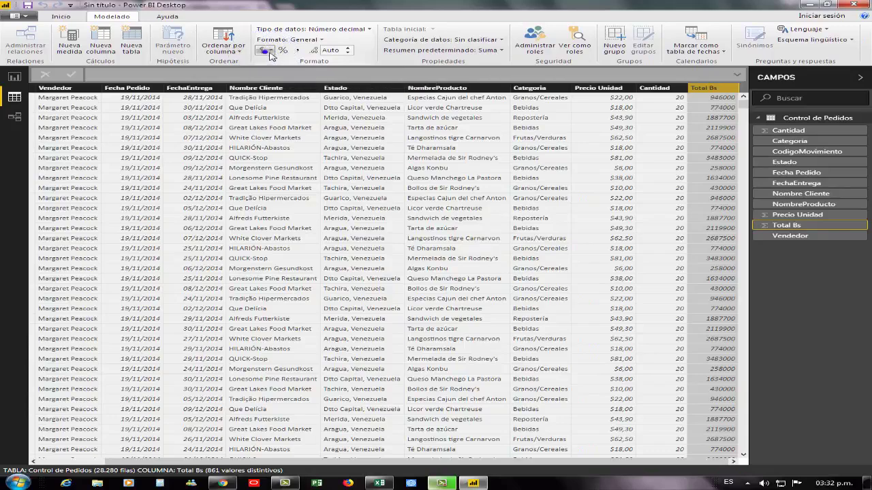
pyautogui.click(271, 54)
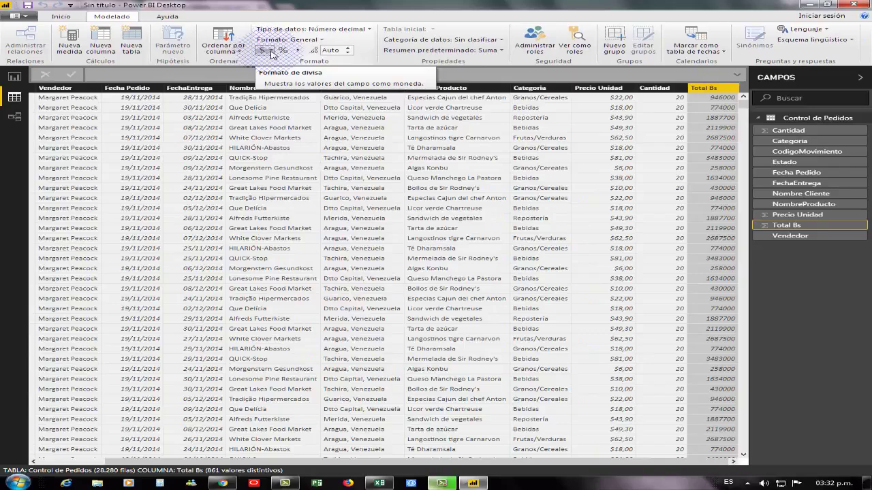
pyautogui.click(271, 53)
pyautogui.click(271, 53)
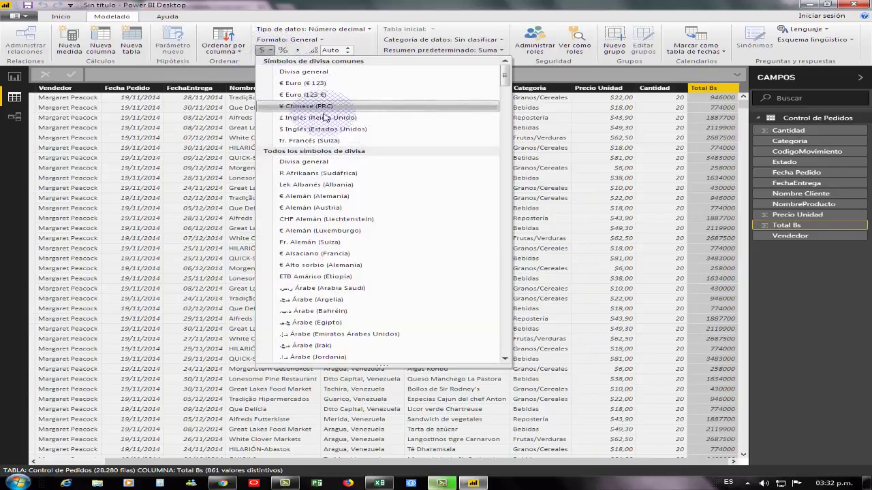
pyautogui.click(357, 130)
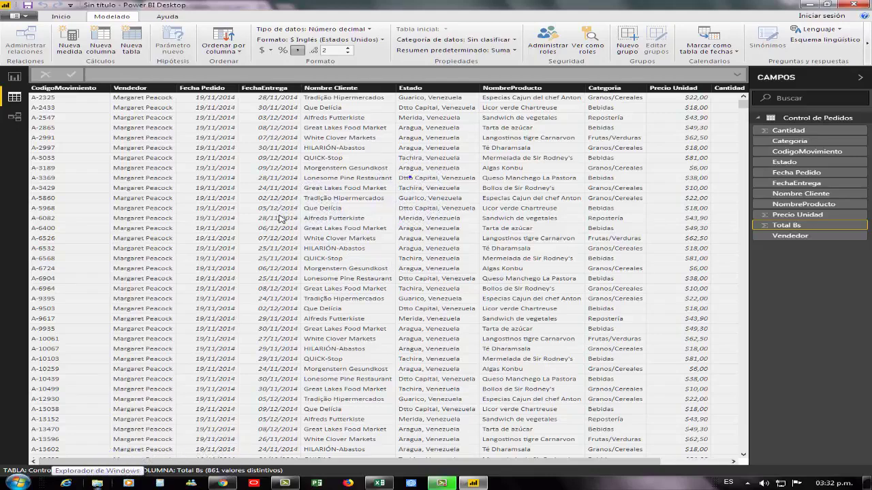
pyautogui.click(410, 177)
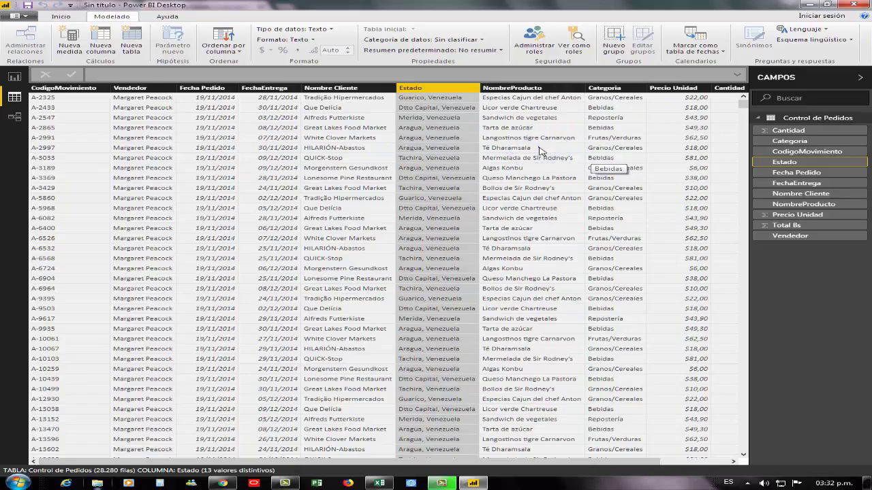
pyautogui.click(540, 151)
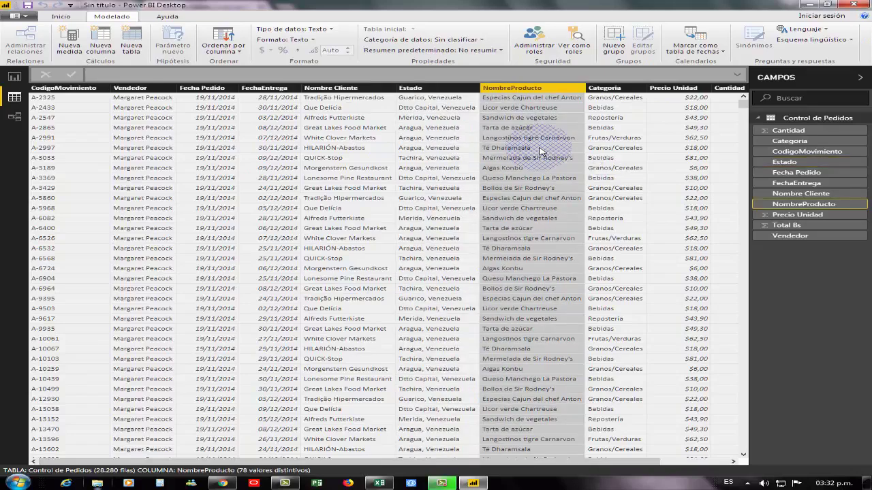